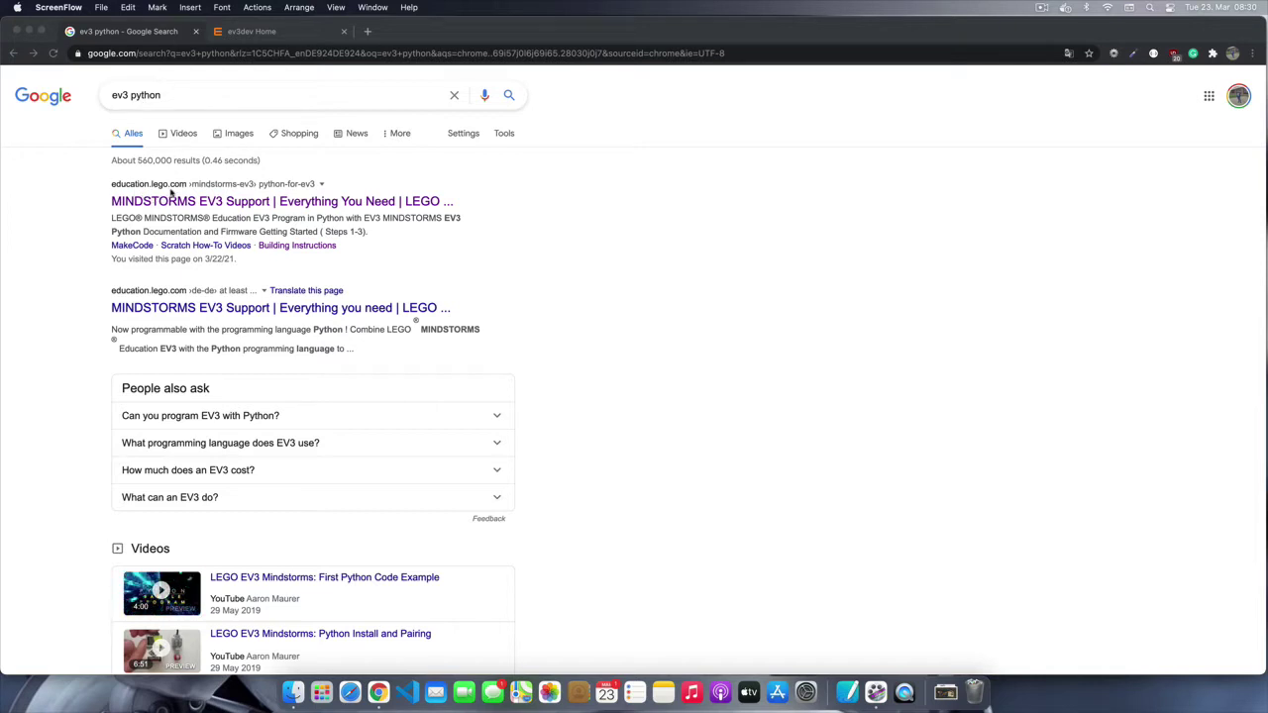
Step: Open the LEGO MINDSTORMS EV3 Support result and download the EV3 MicroPython micro SD card image
left_click(286, 203)
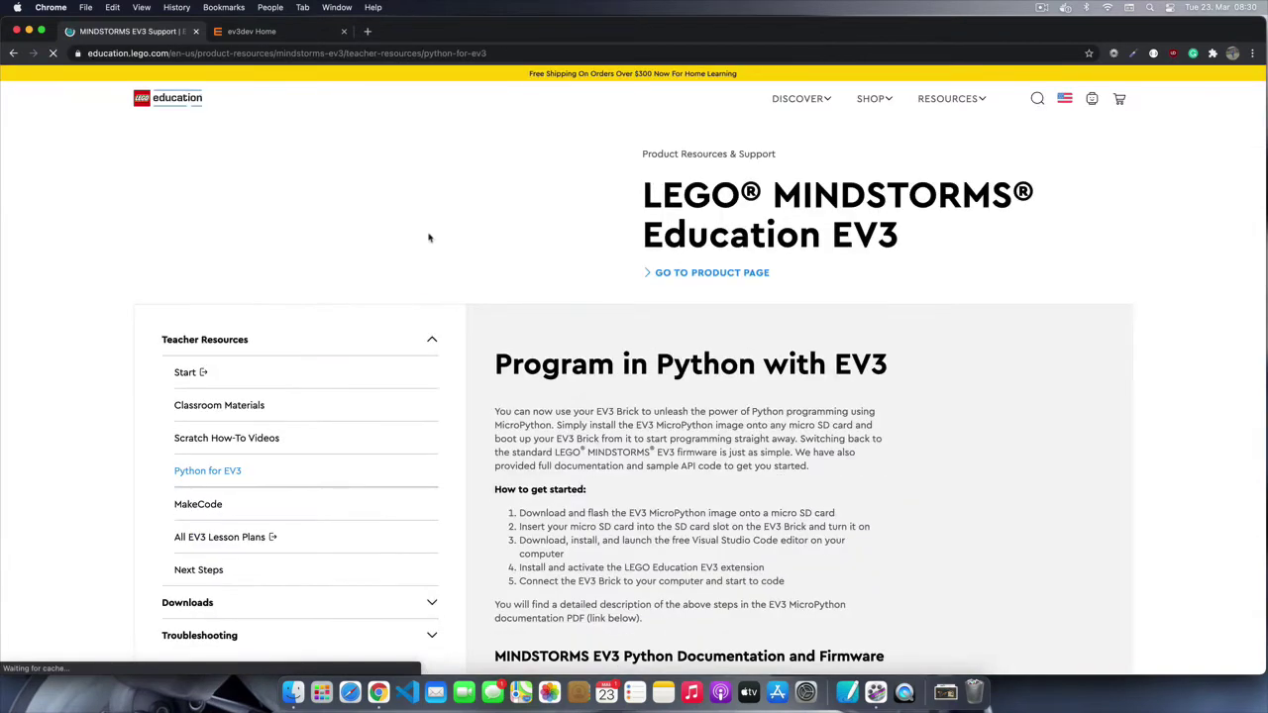
scroll(667, 301, "down", 4)
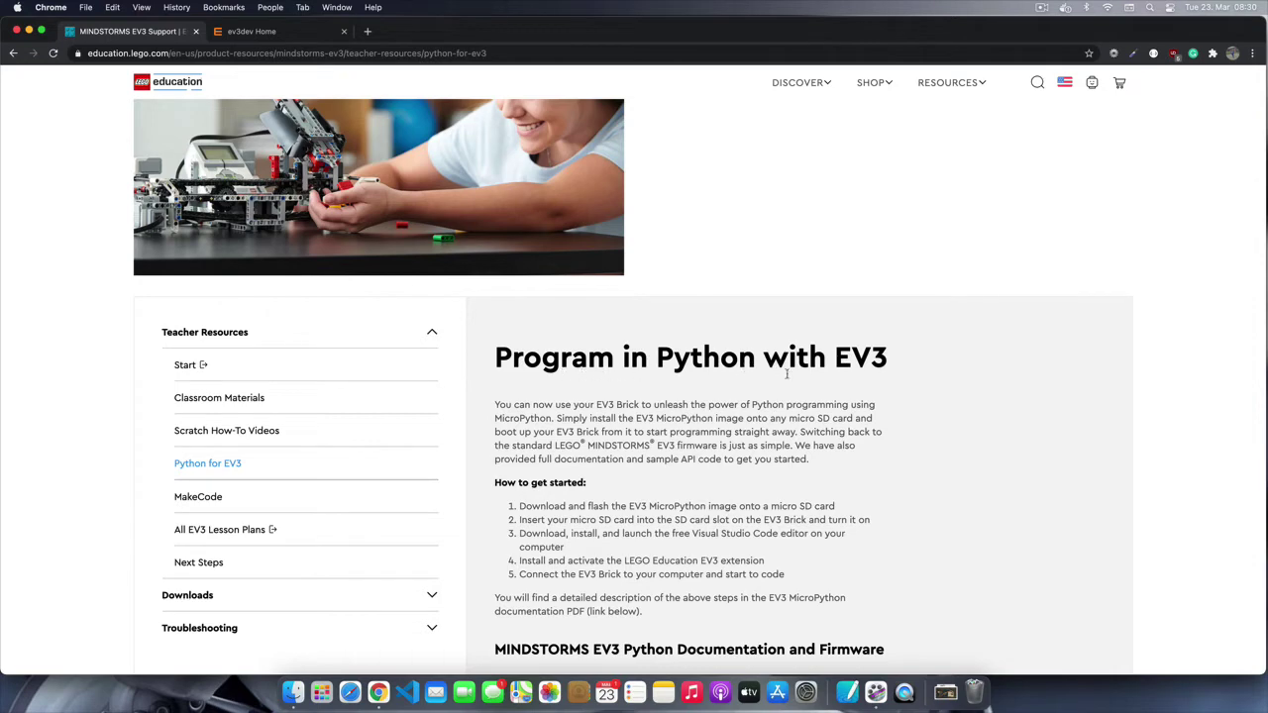
scroll(844, 386, "down", 7)
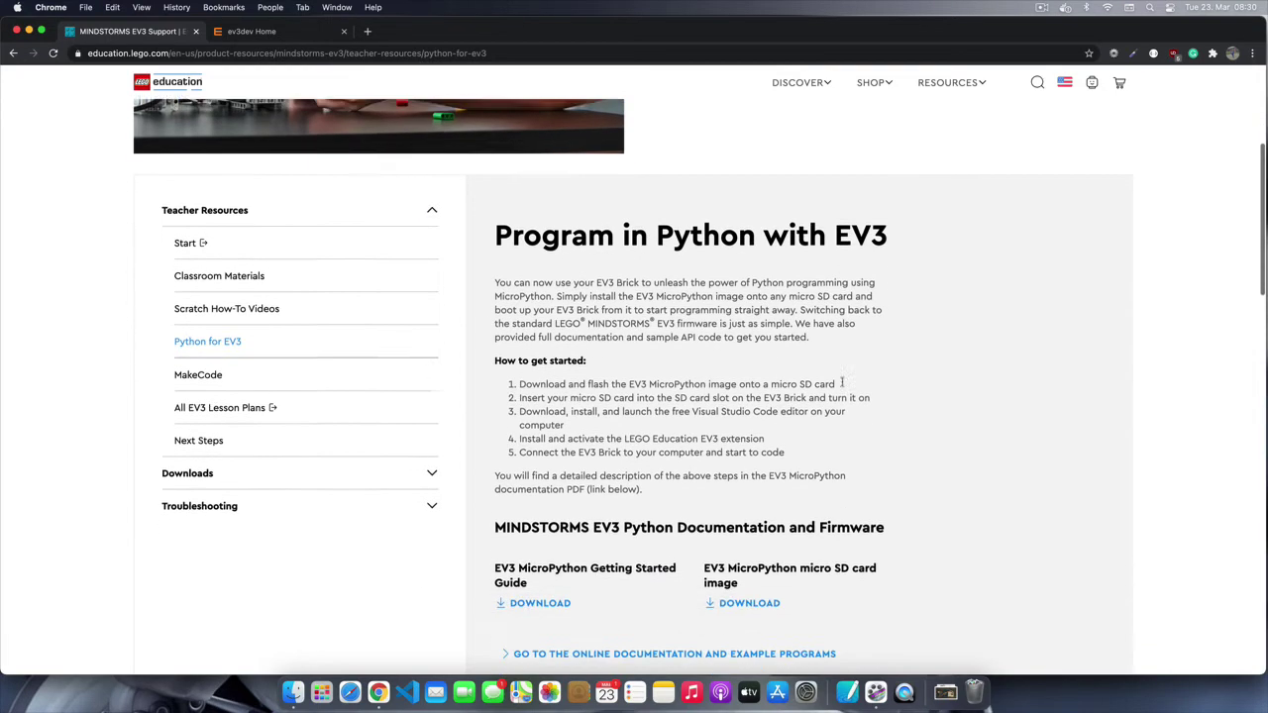
scroll(871, 386, "down", 1)
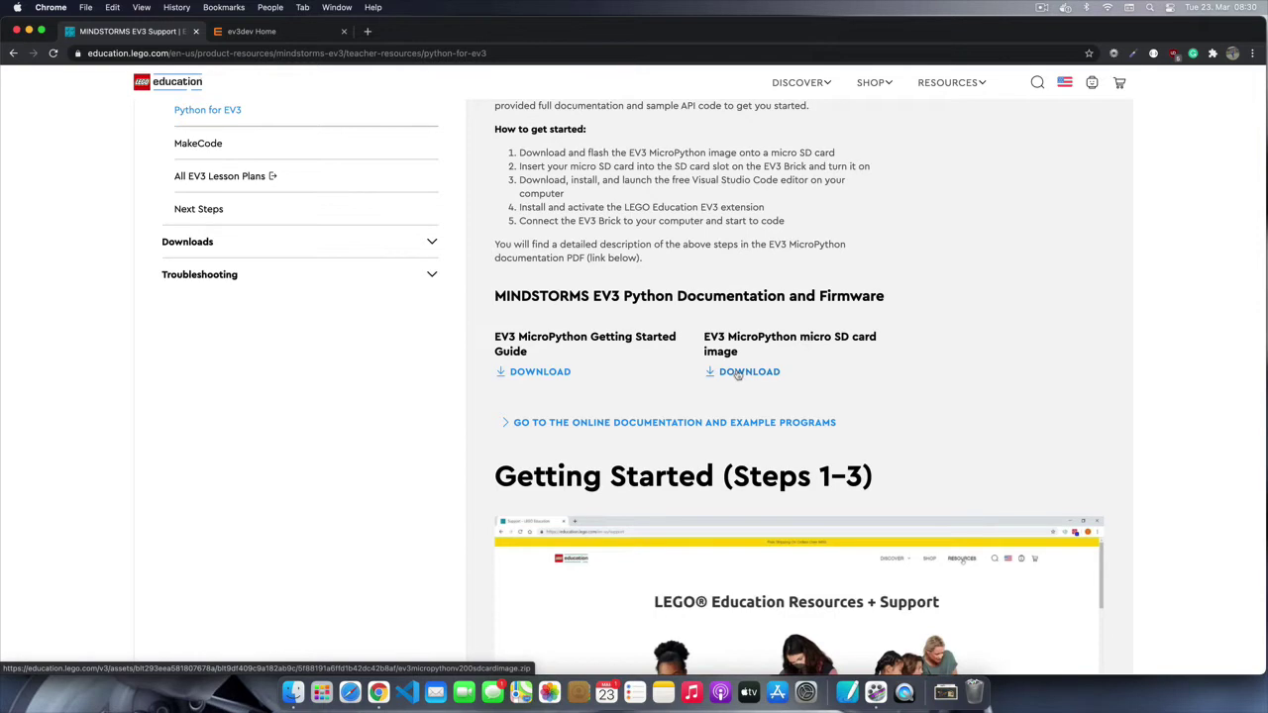
scroll(741, 372, "down", 1)
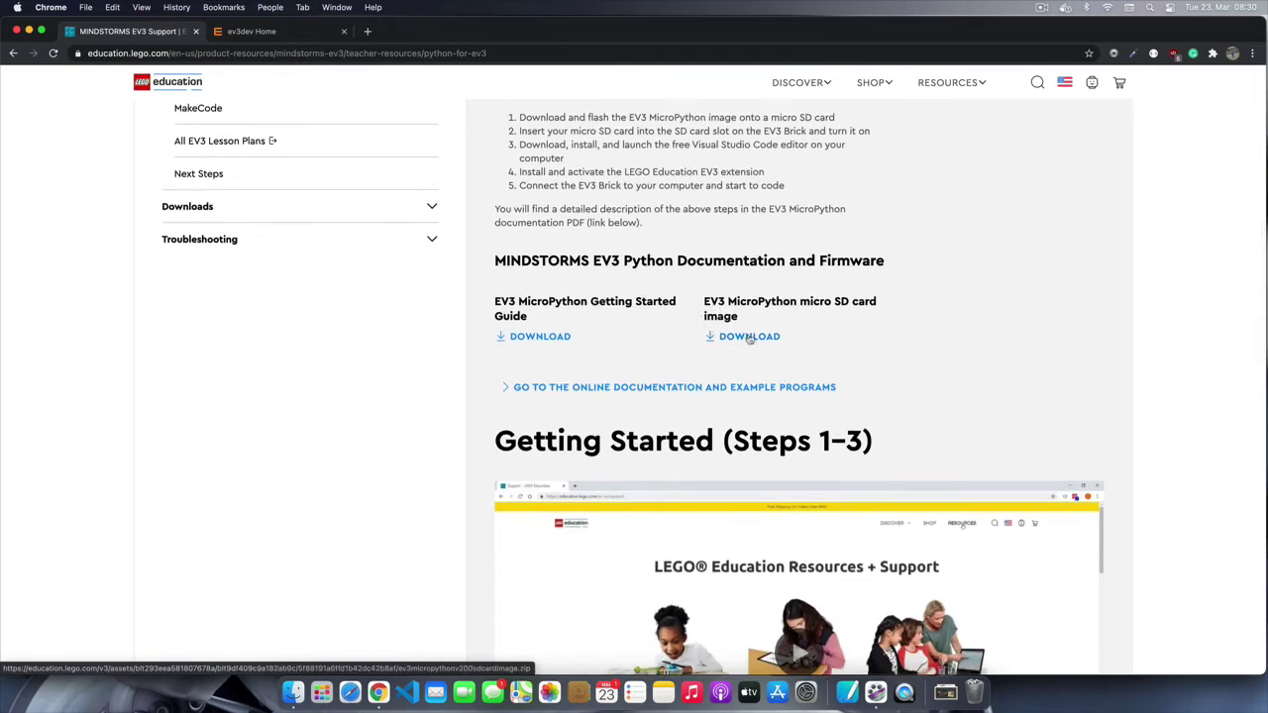
left_click(750, 338)
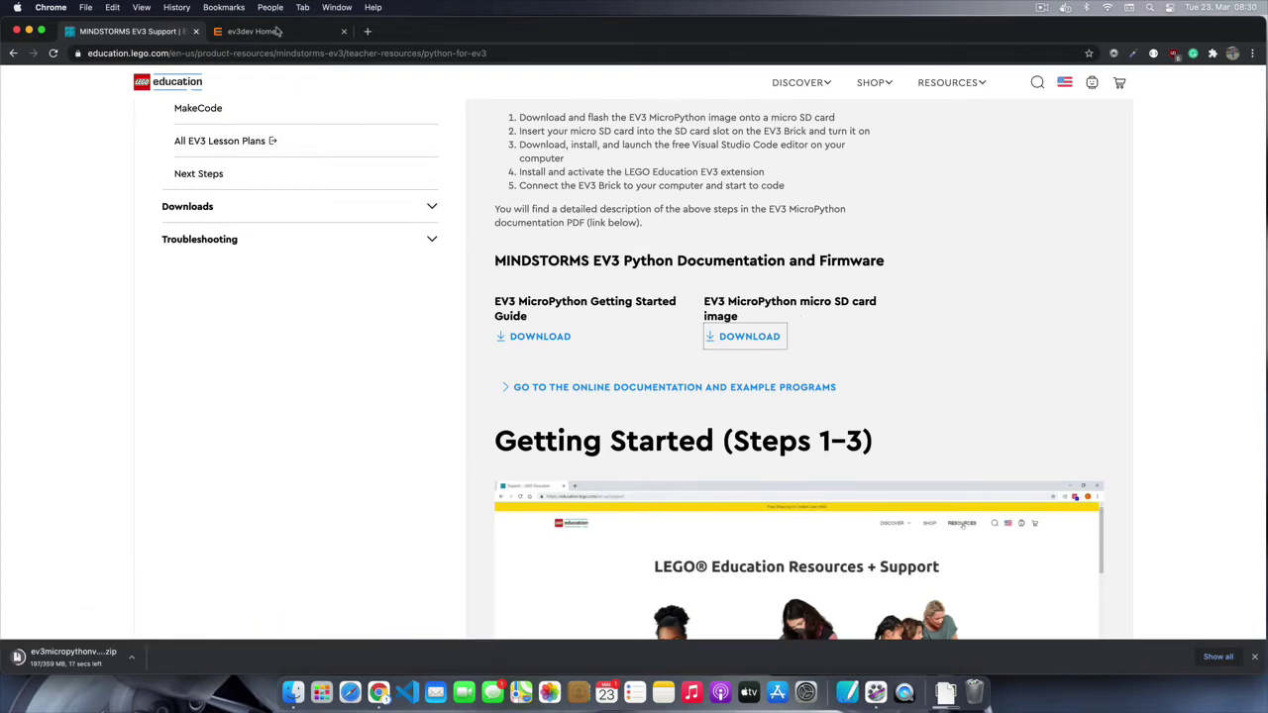
left_click(279, 35)
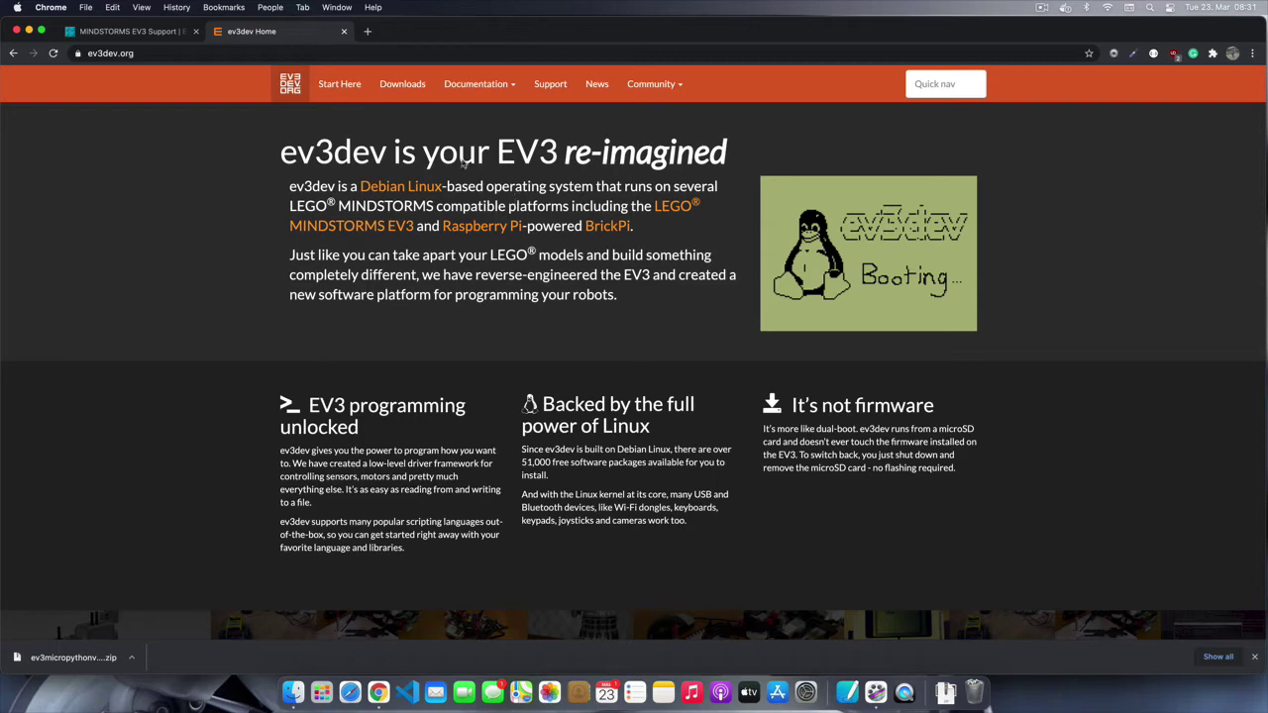
left_click(153, 34)
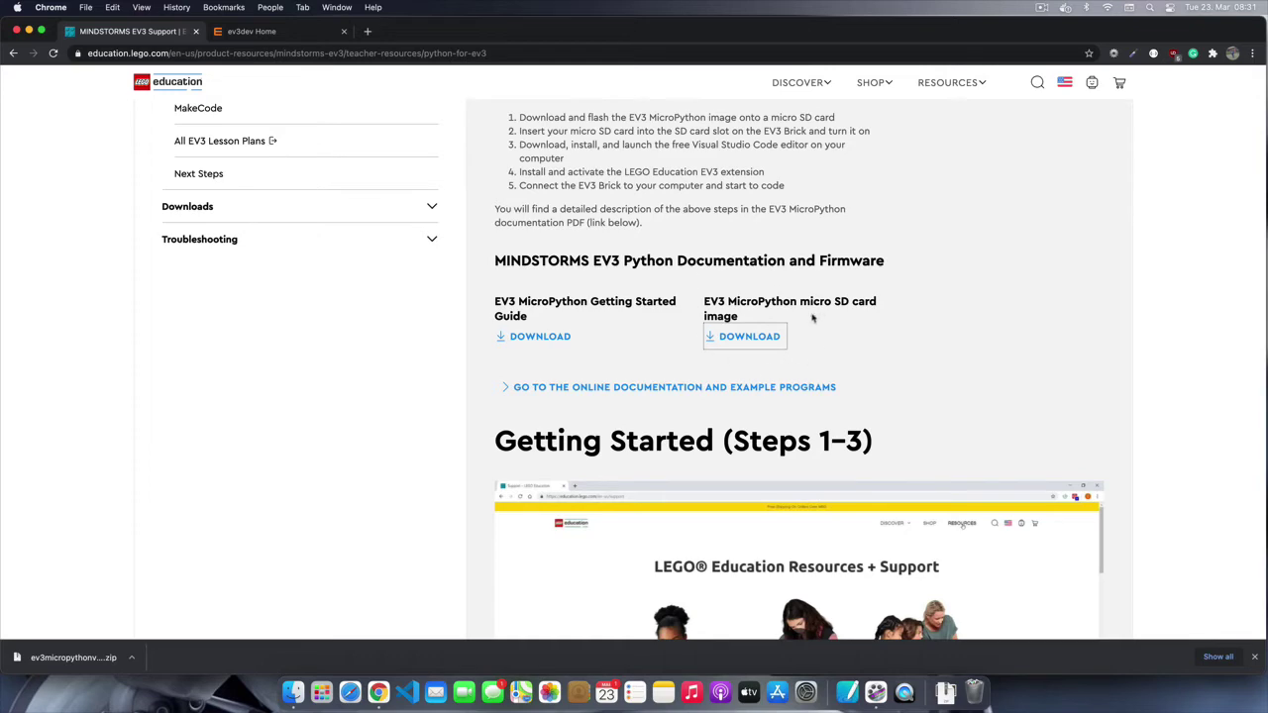
left_click(276, 36)
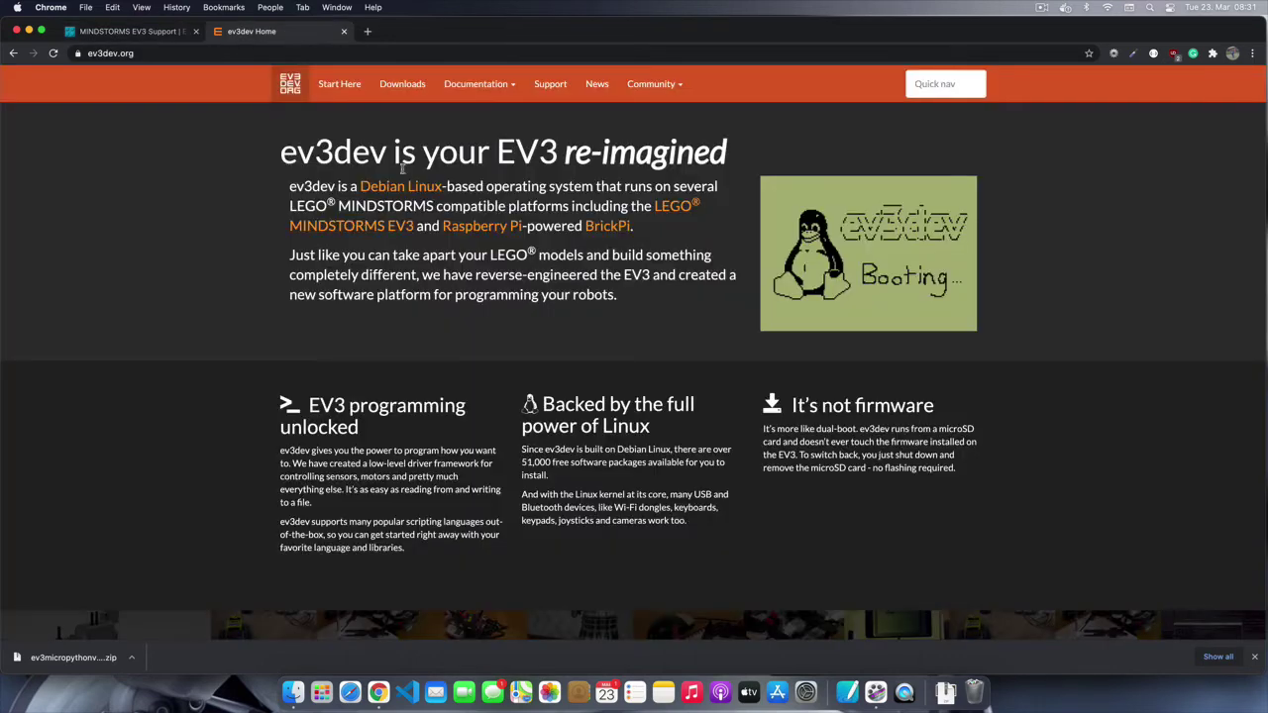
left_click(129, 32)
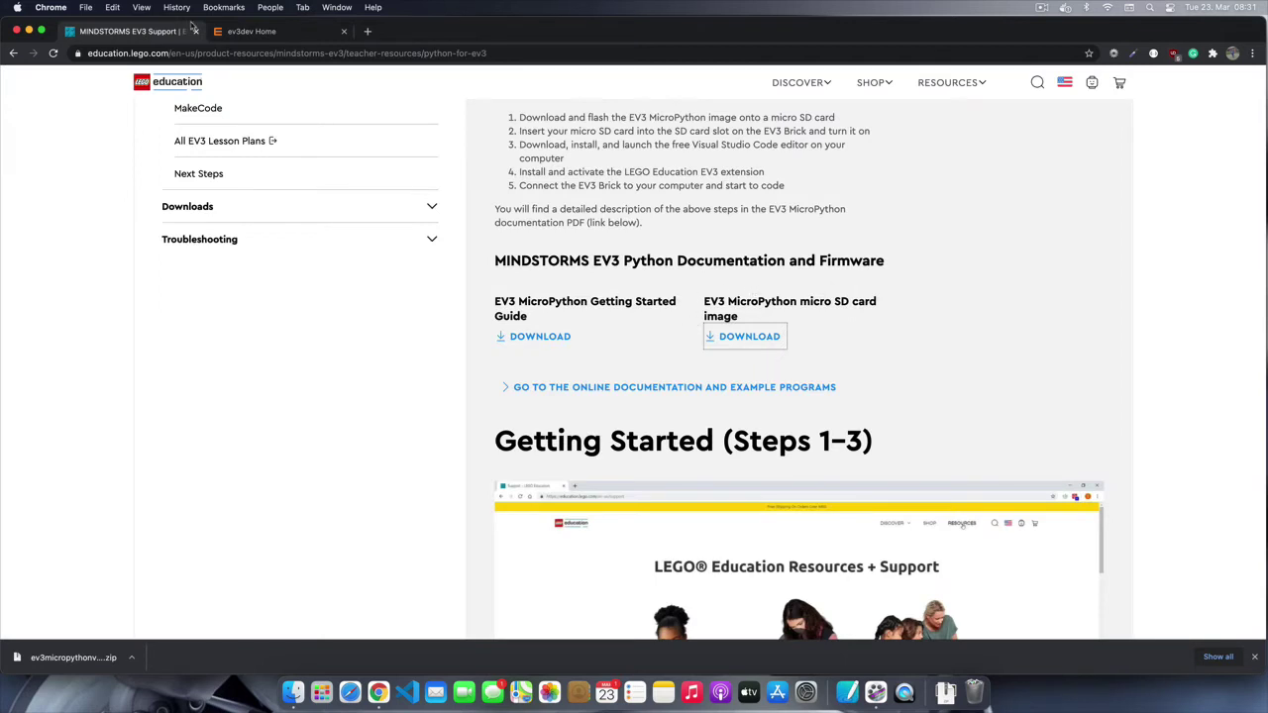
left_click(254, 37)
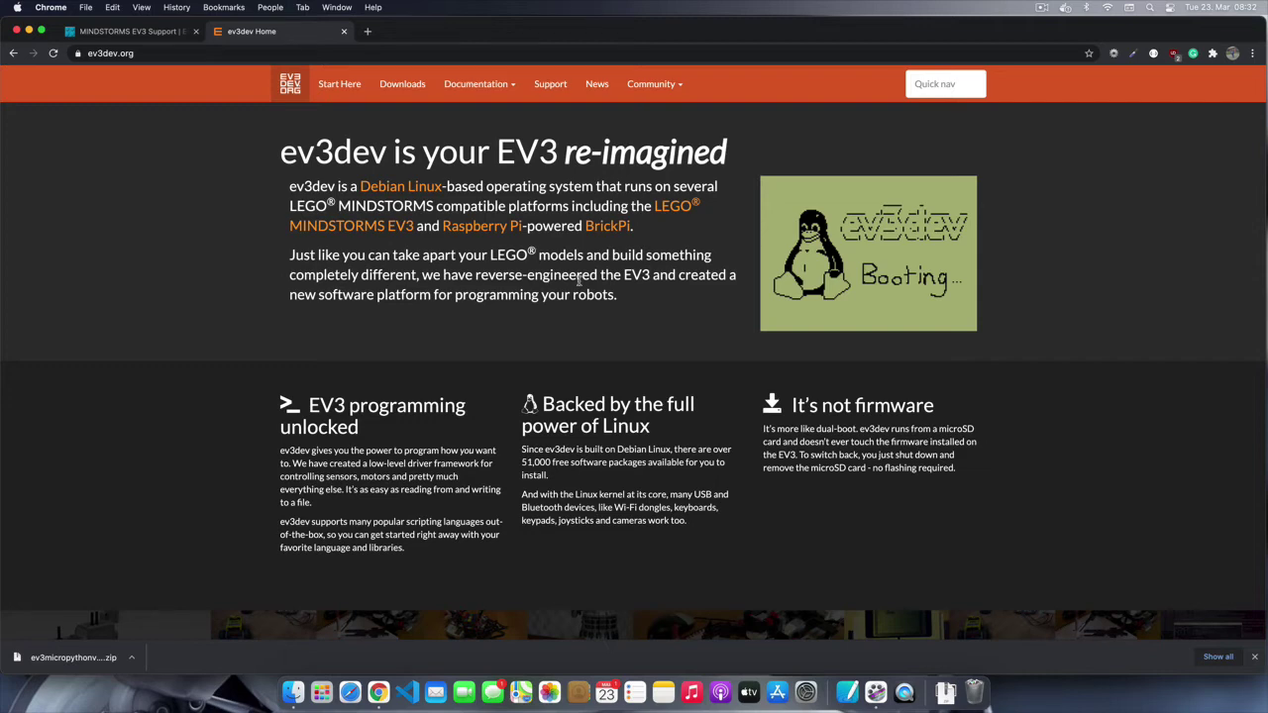
left_click(139, 32)
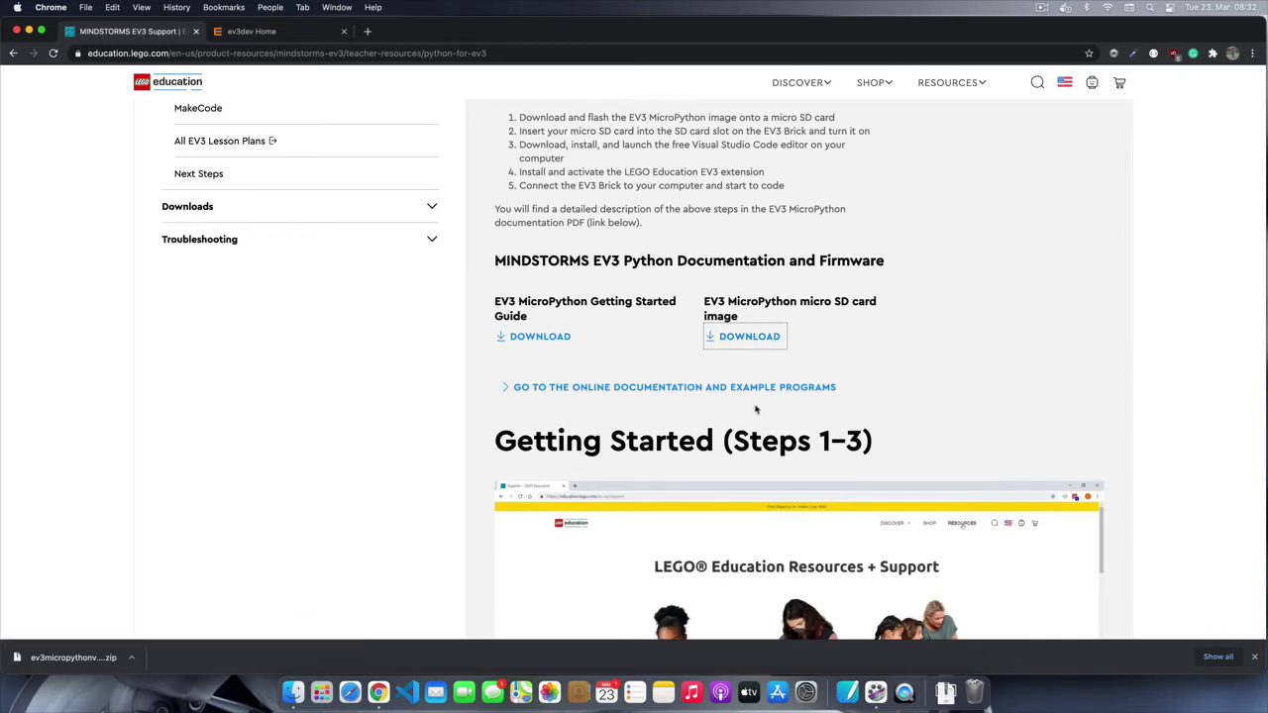
left_click(259, 35)
Step: Search 'etcher' in a new tab, open the balenaEtcher download page, then return to the LEGO tab
left_click(367, 31)
type("e")
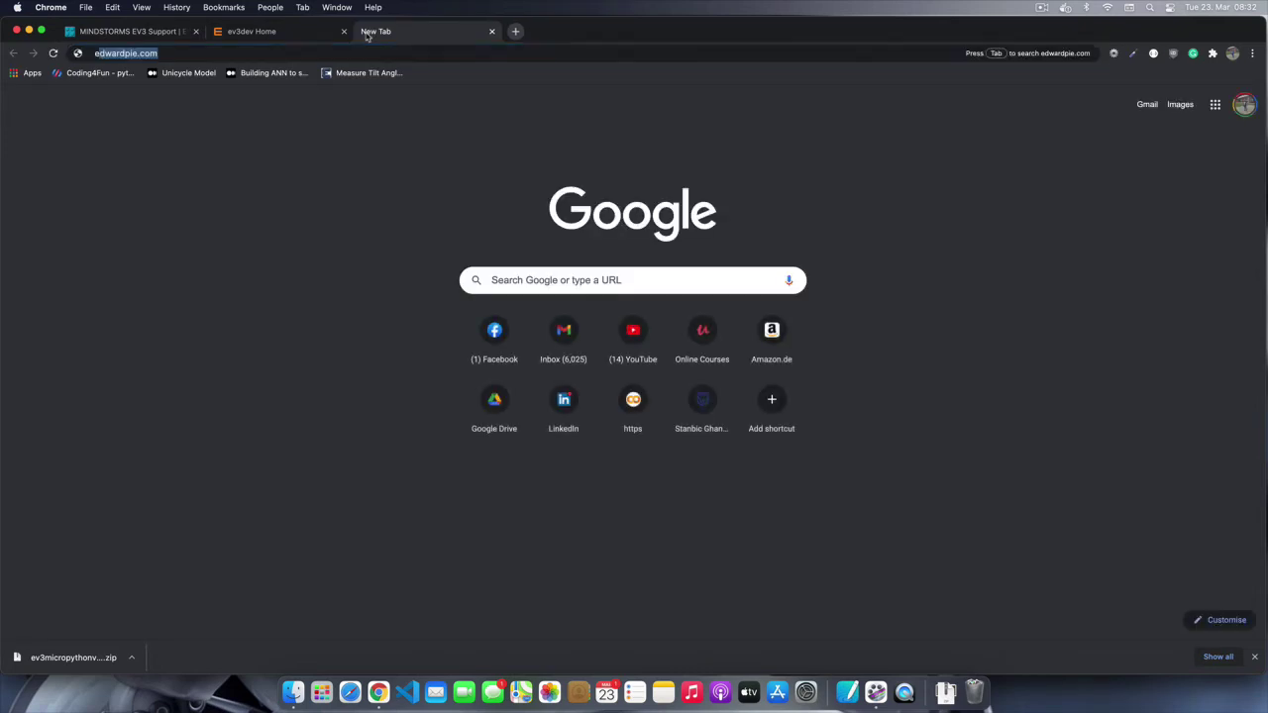
type("tcher")
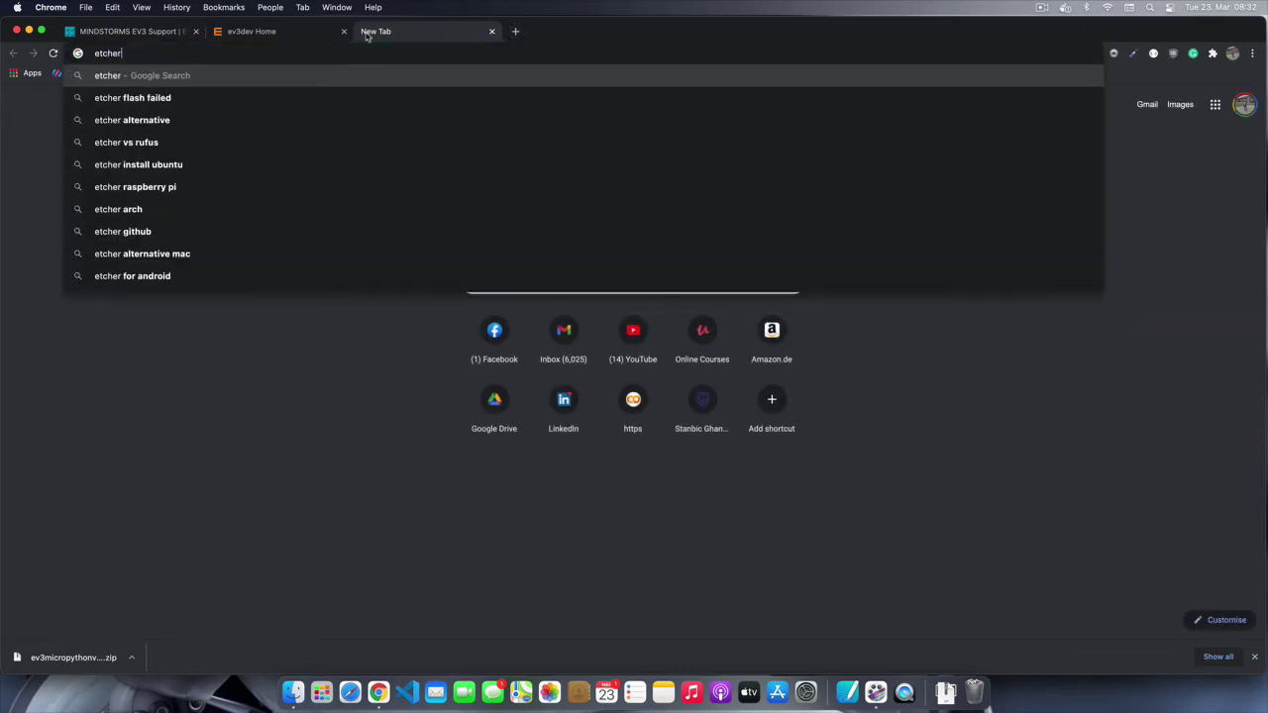
key("Return")
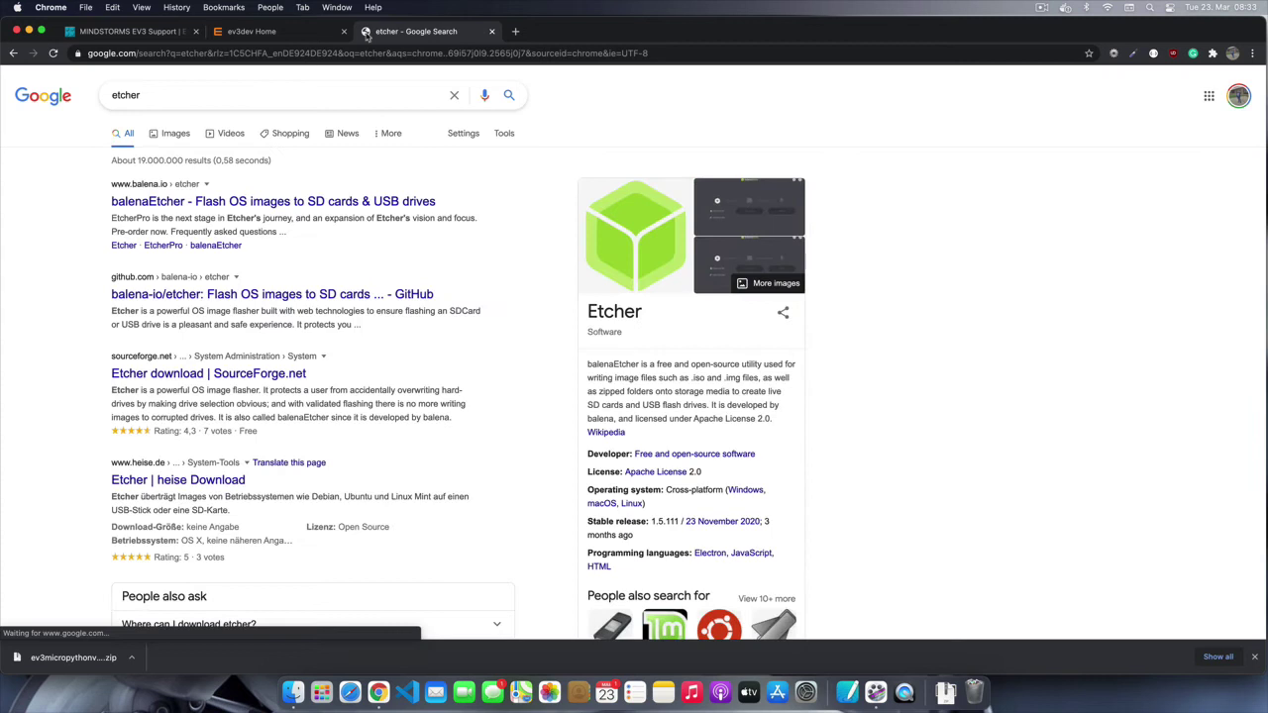
left_click(248, 202)
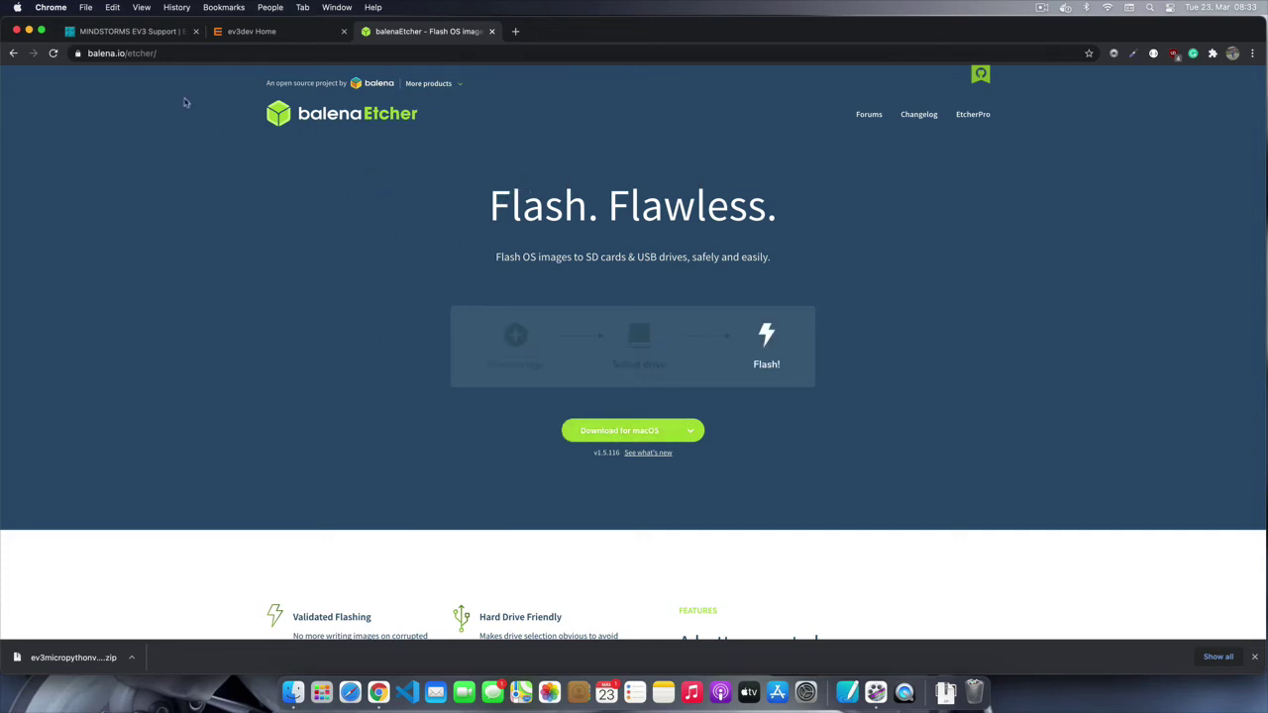
left_click(149, 31)
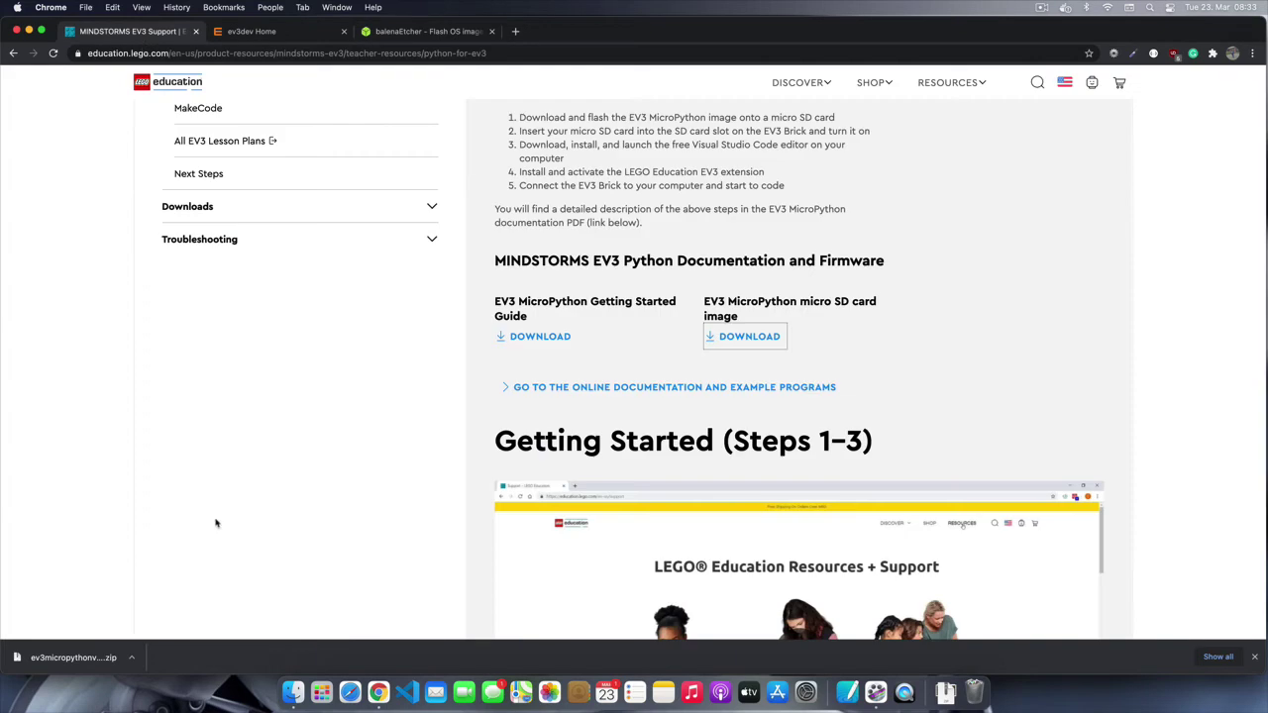
Step: Show the downloaded ev3micropythonv200sdcardimage.zip in Finder's Downloads folder
left_click(134, 660)
left_click(174, 640)
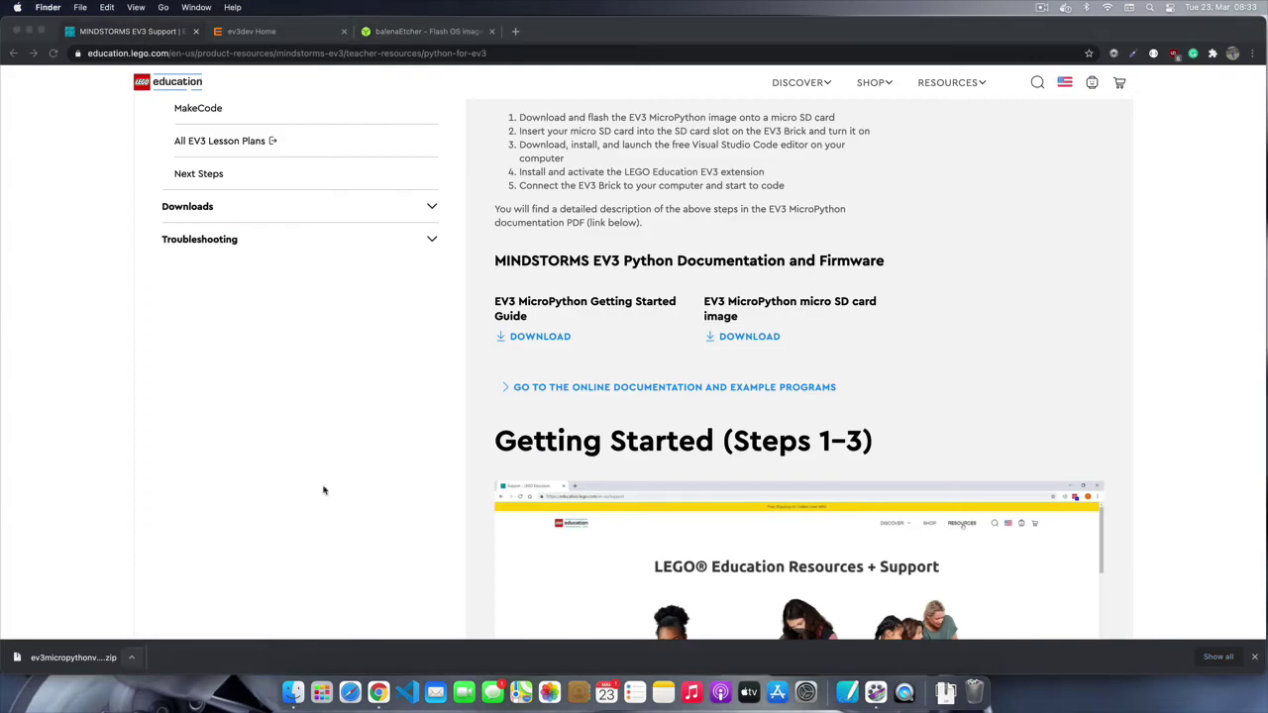
left_click(29, 30)
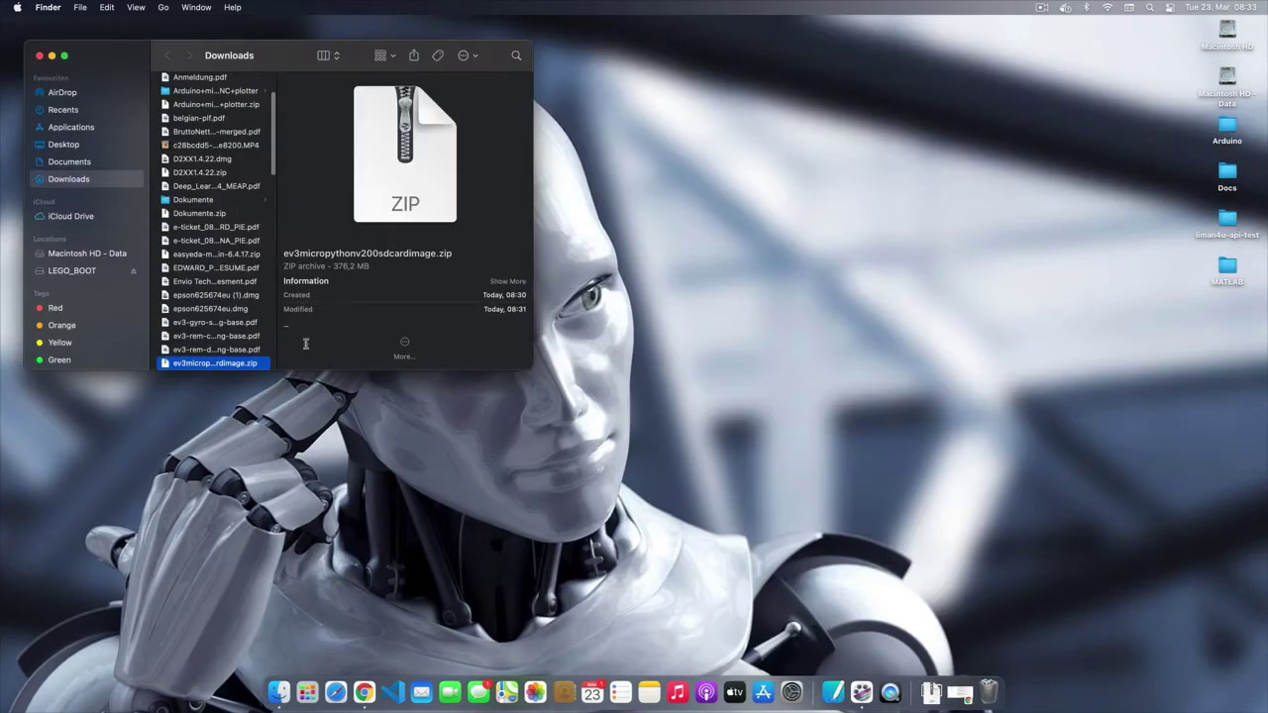
scroll(214, 307, "down", 5)
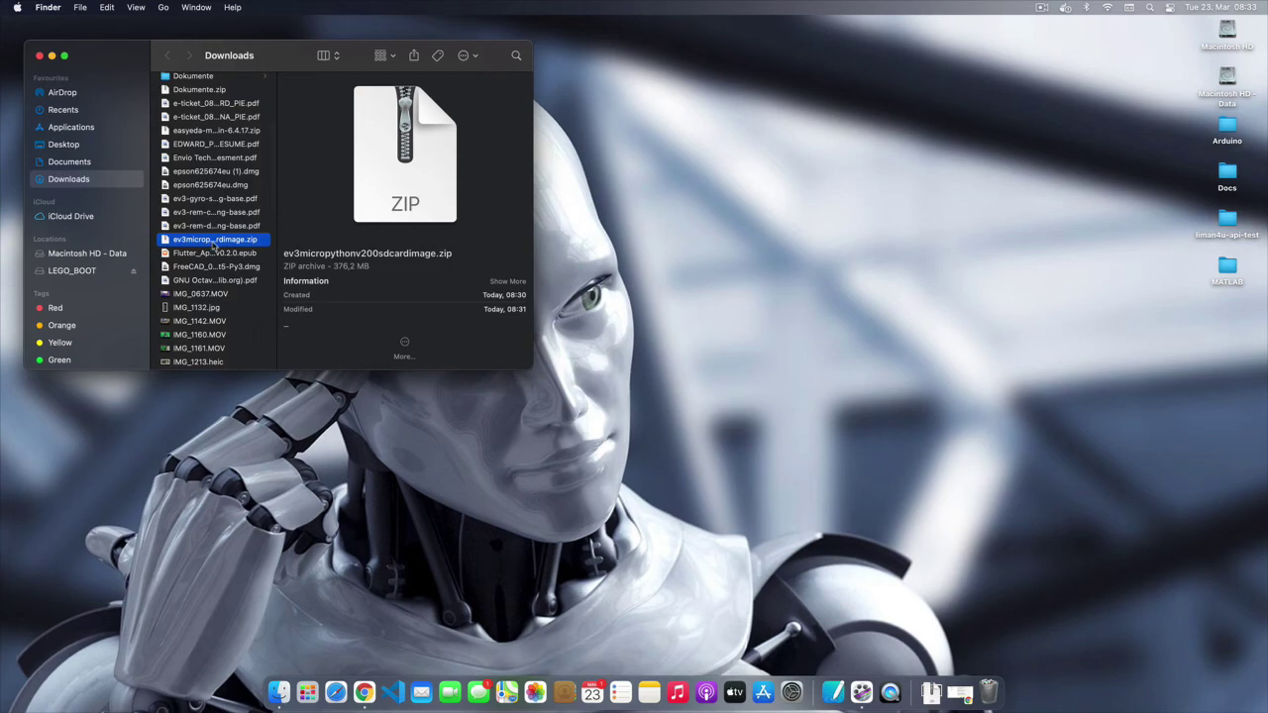
Step: Launch balenaEtcher from Launchpad and move the Finder window to the right
key("F4")
type("et")
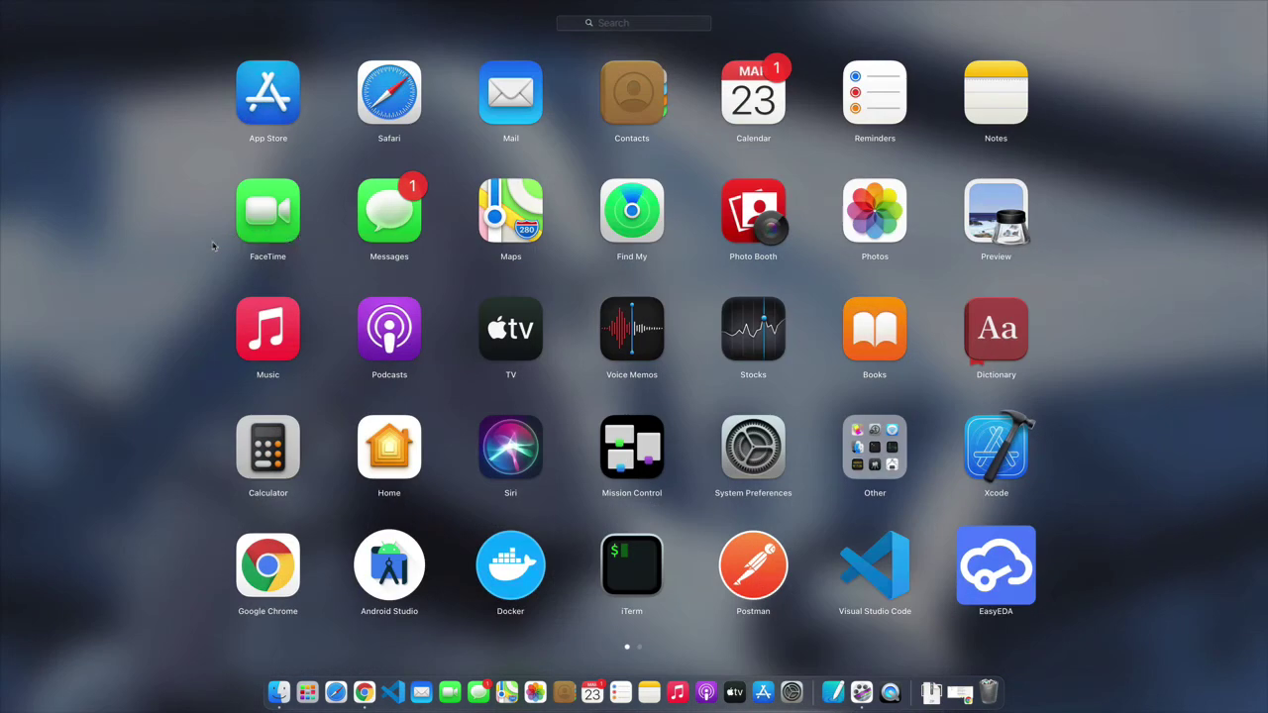
left_click(637, 112)
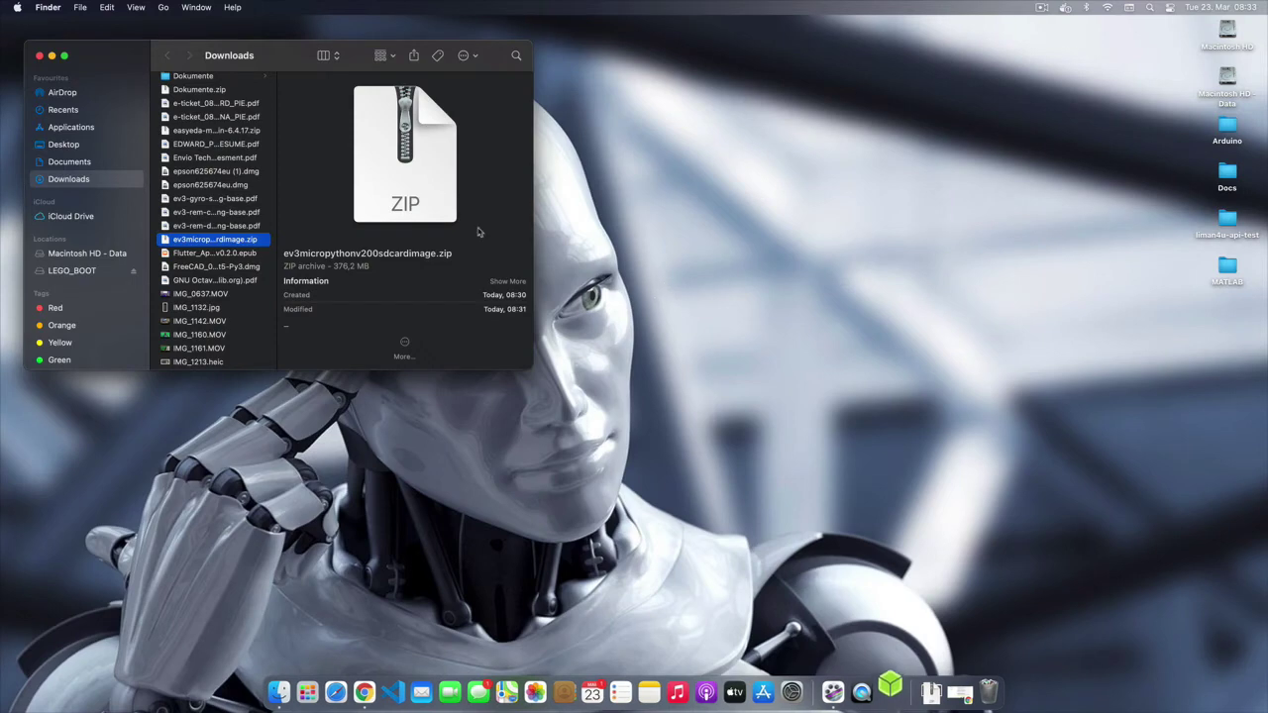
left_click_drag(257, 54, 932, 216)
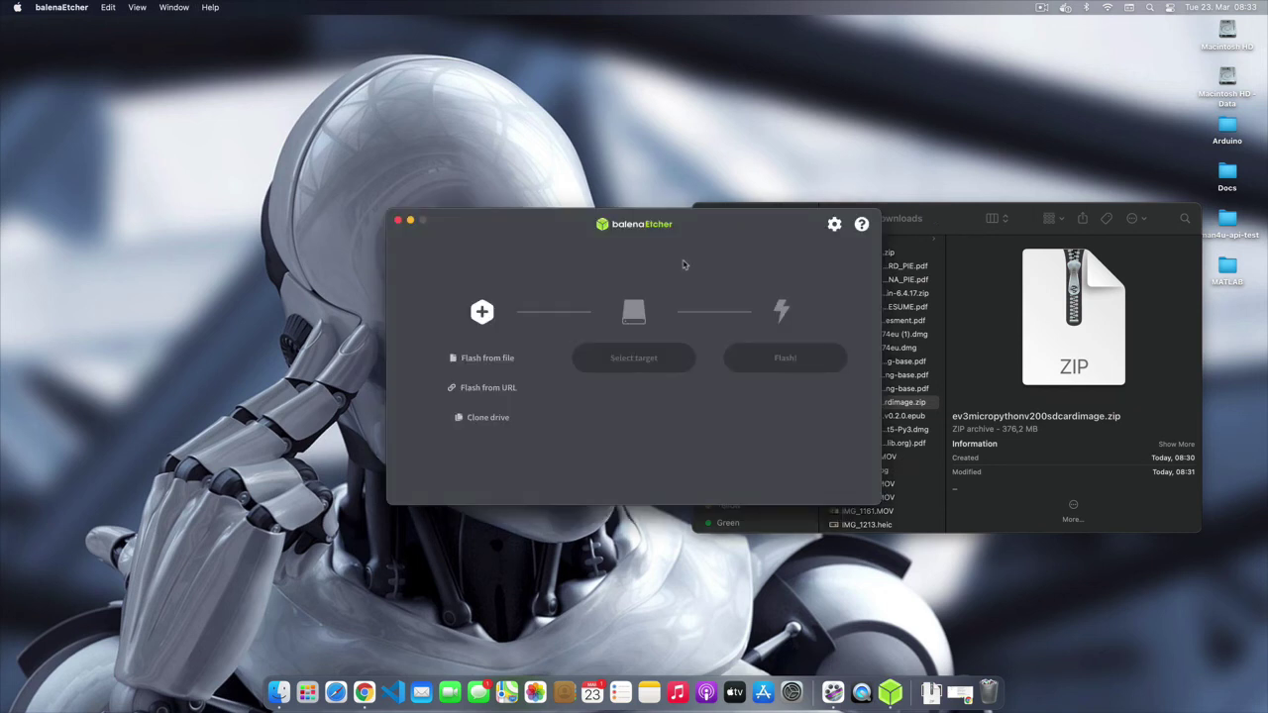
Step: Close the Finder Downloads window and reposition the balenaEtcher window
left_click_drag(686, 225, 502, 91)
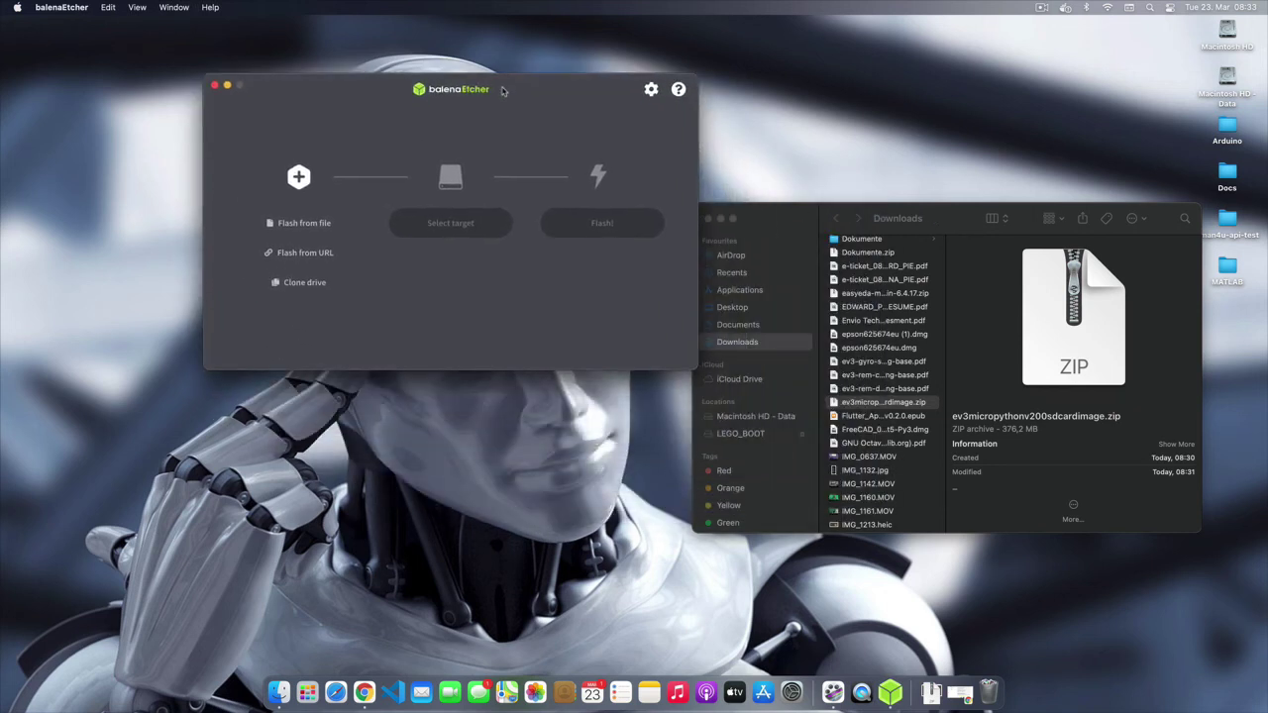
left_click(707, 219)
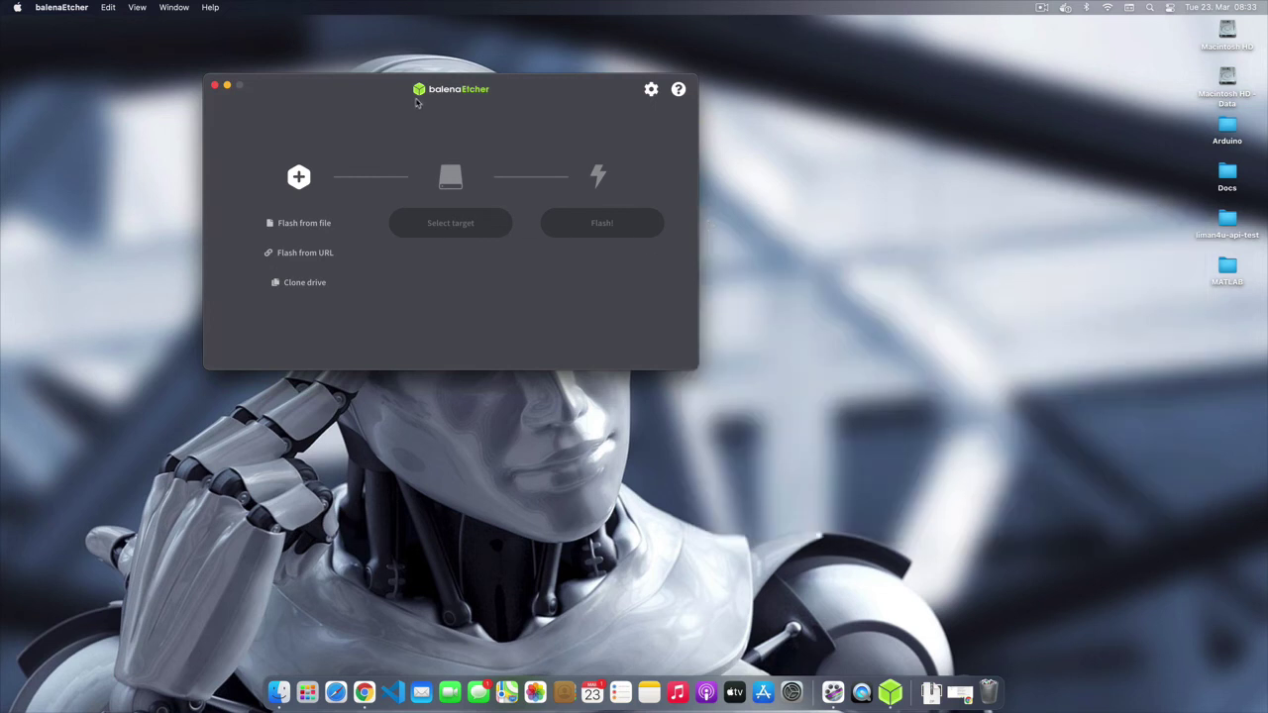
left_click_drag(416, 102, 490, 111)
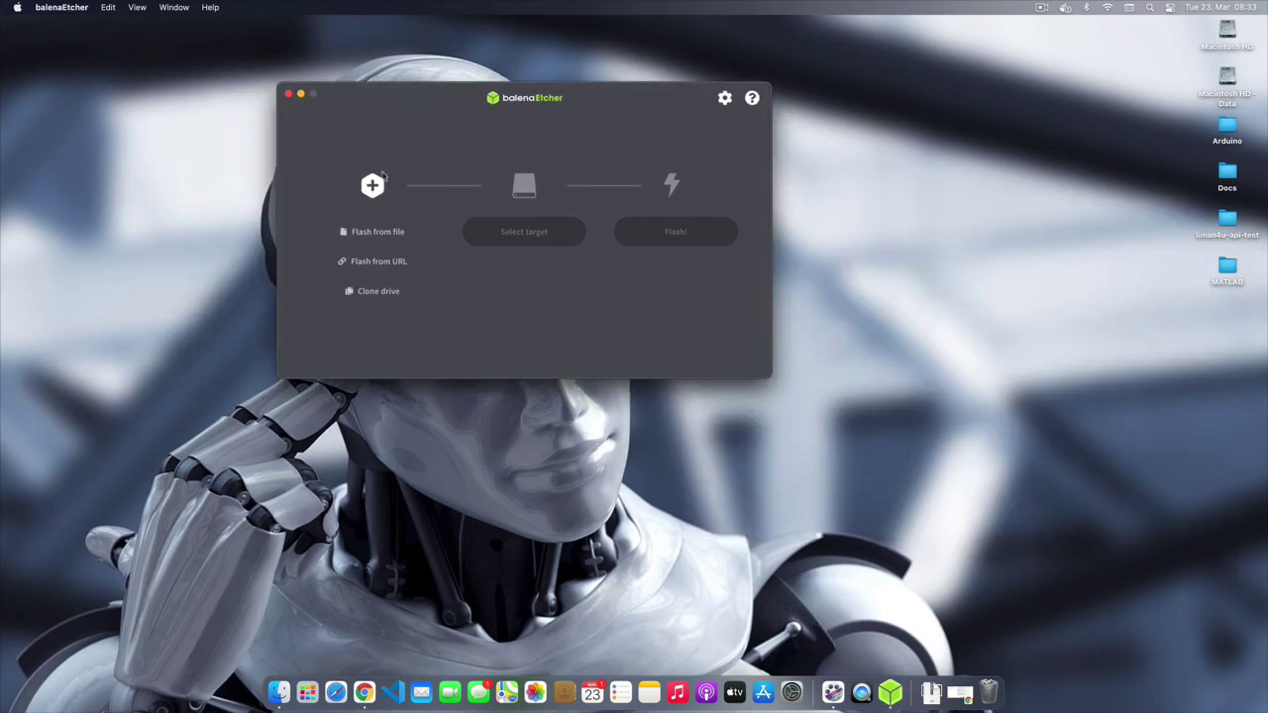
Step: Load ev3micropythonv200sdcardimage.zip from Downloads as the image to flash
left_click(373, 233)
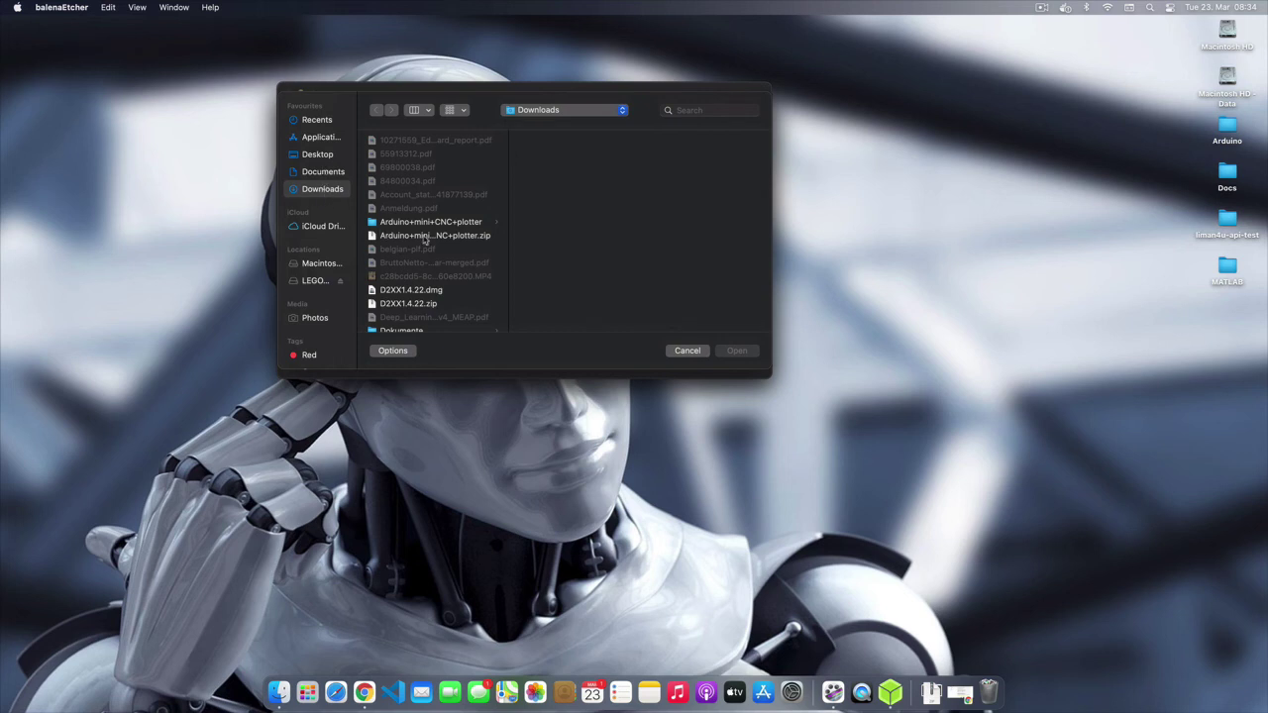
scroll(426, 239, "down", 6)
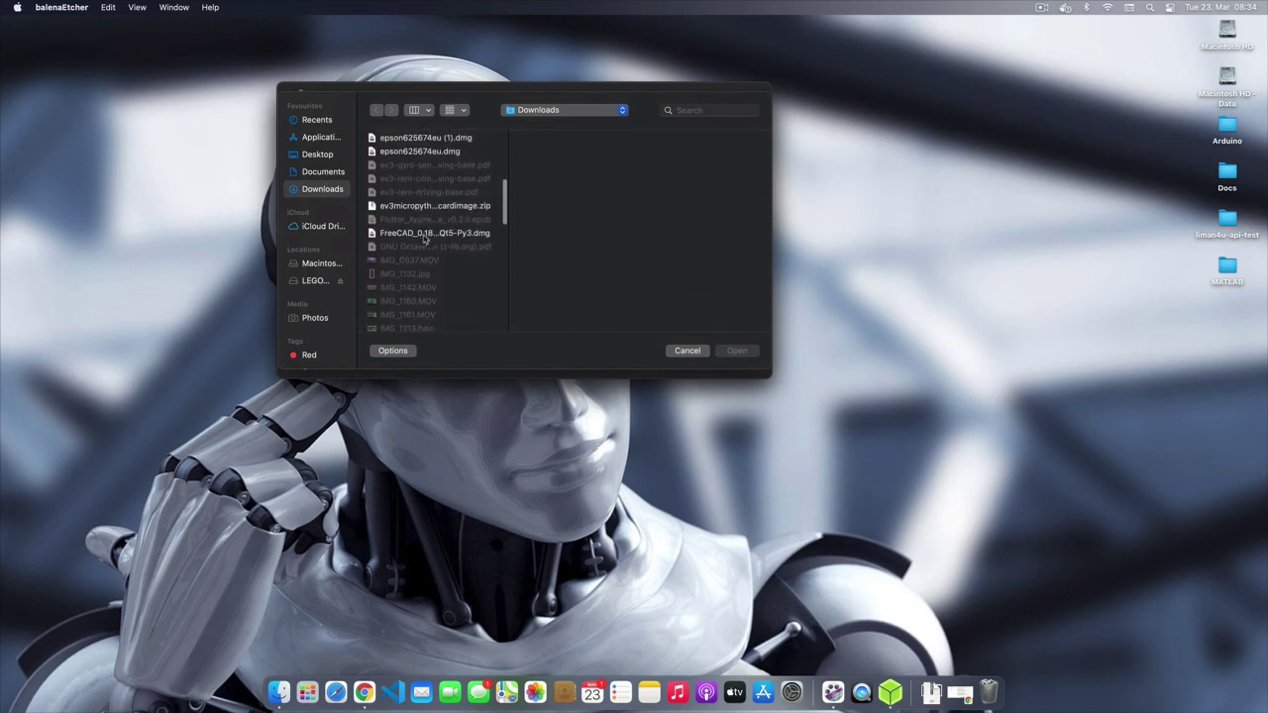
key("e")
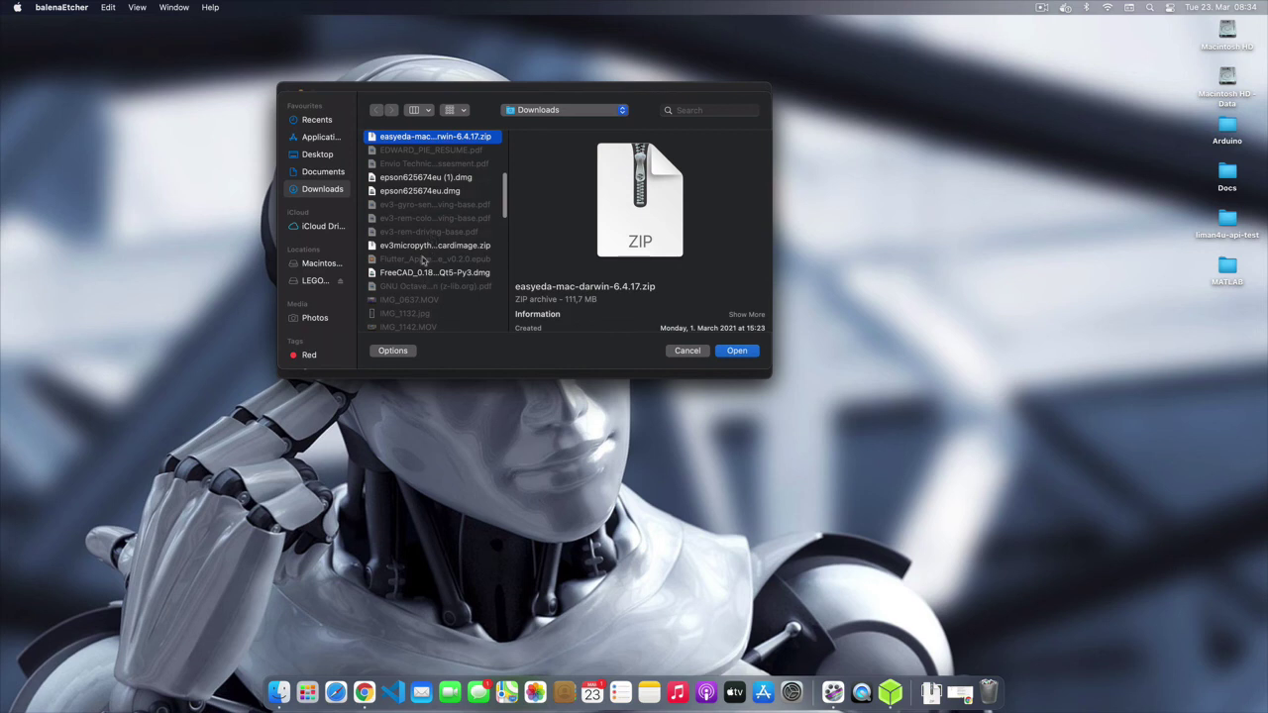
left_click(424, 247)
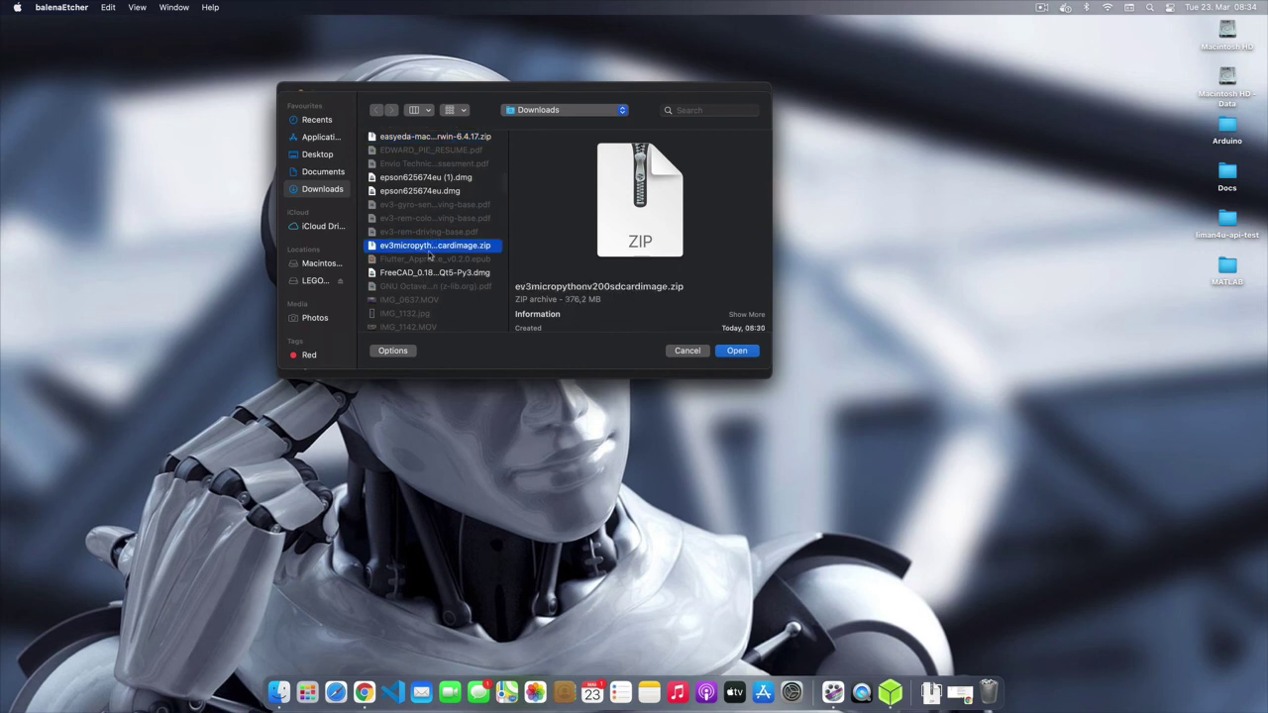
left_click(737, 349)
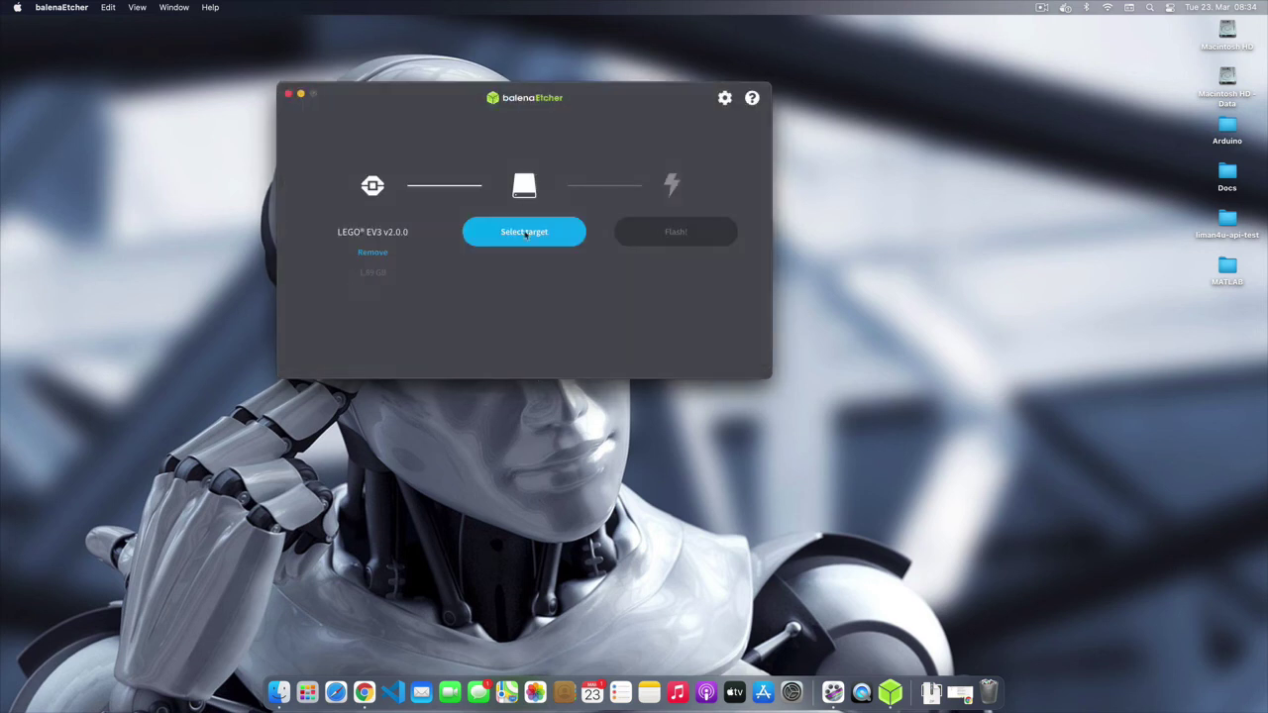
Step: Choose the Apple SDXC Reader Media card as the target drive
left_click(525, 233)
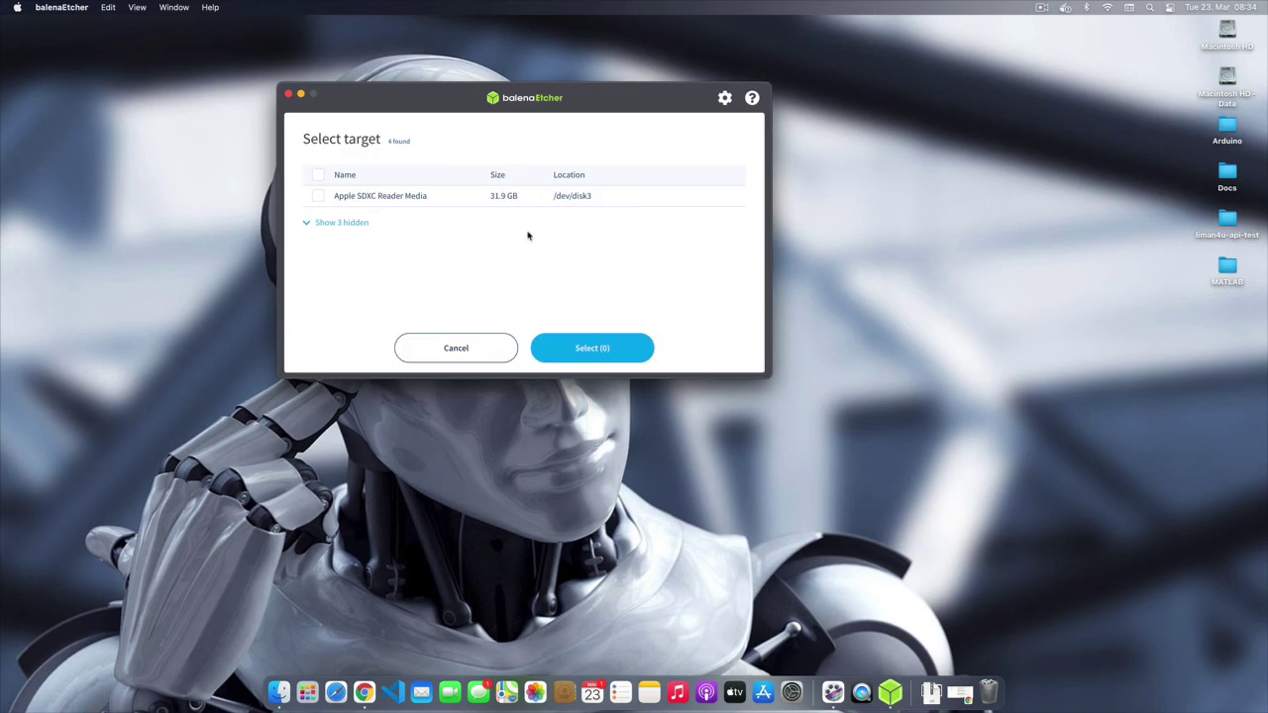
left_click(319, 198)
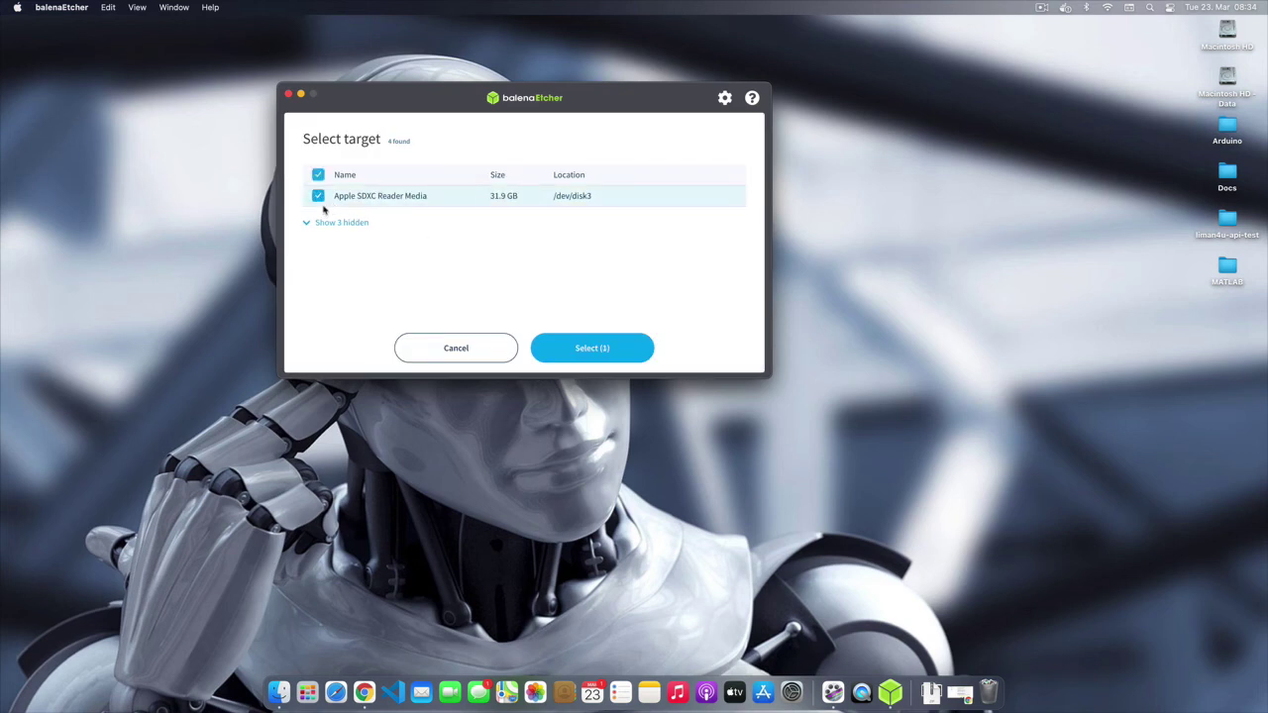
left_click(599, 355)
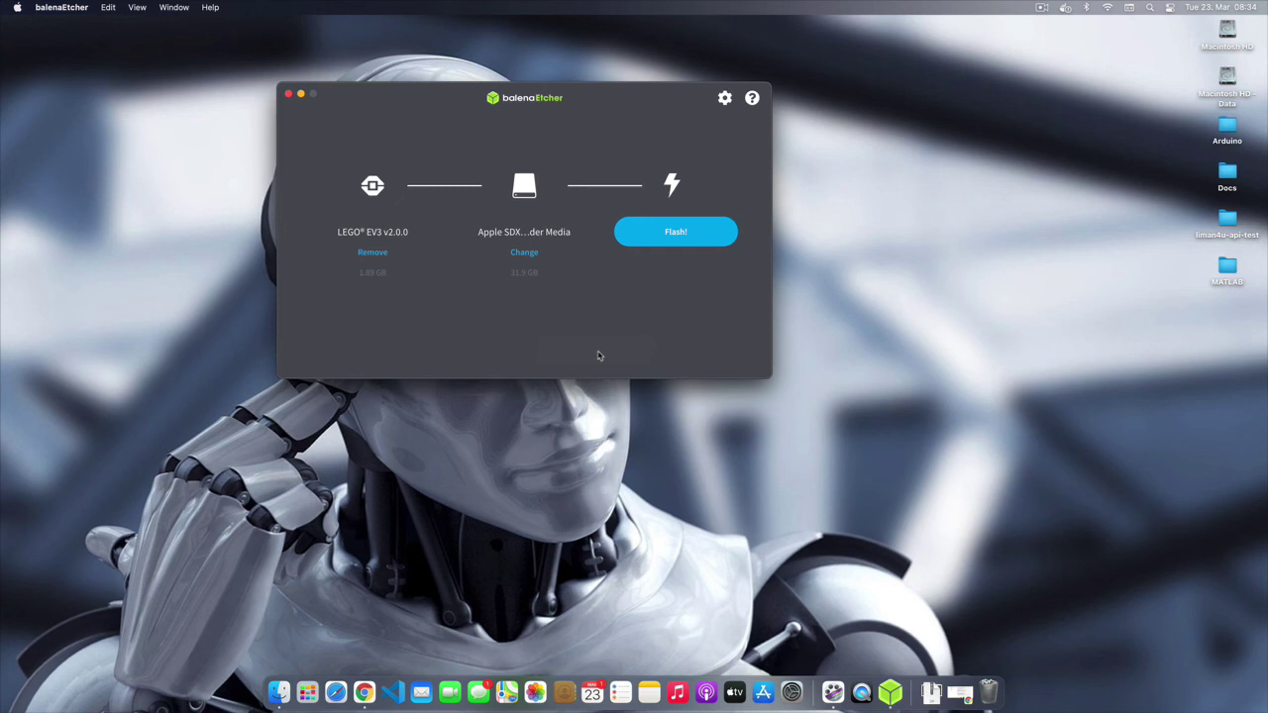
Step: Start flashing and authorize it with the administrator password
left_click(673, 239)
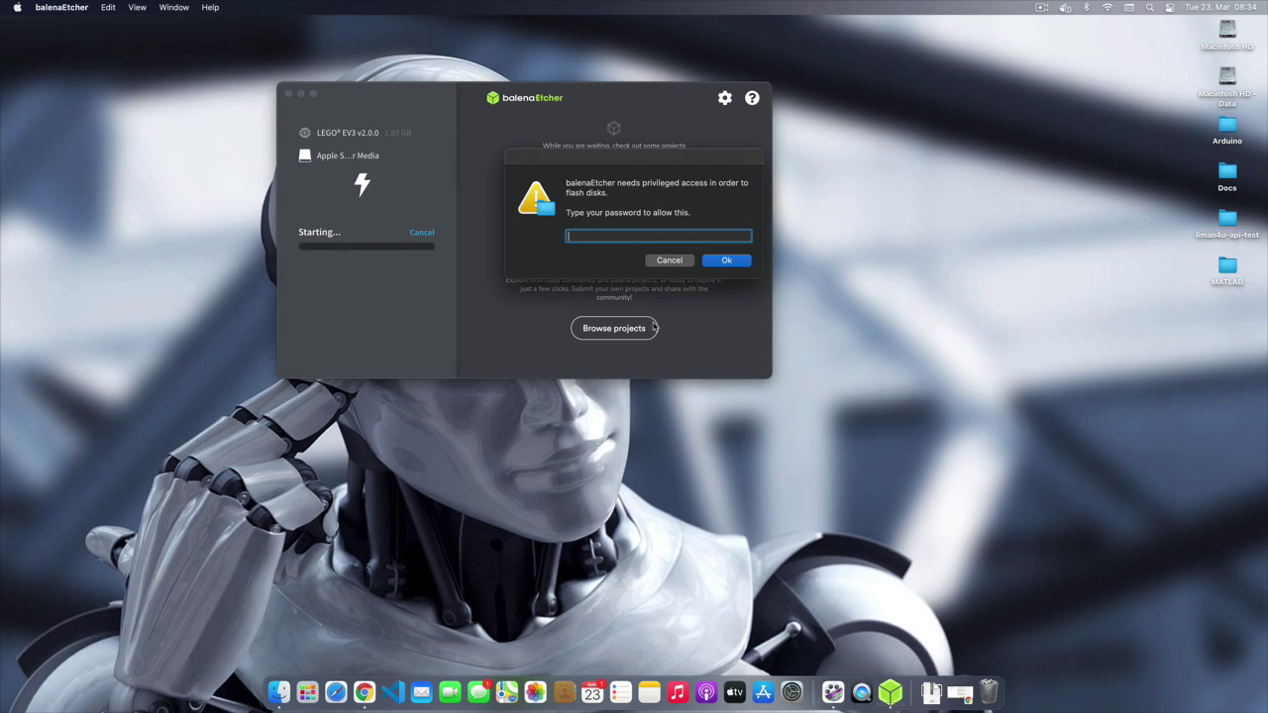
type("••••••••")
left_click(726, 260)
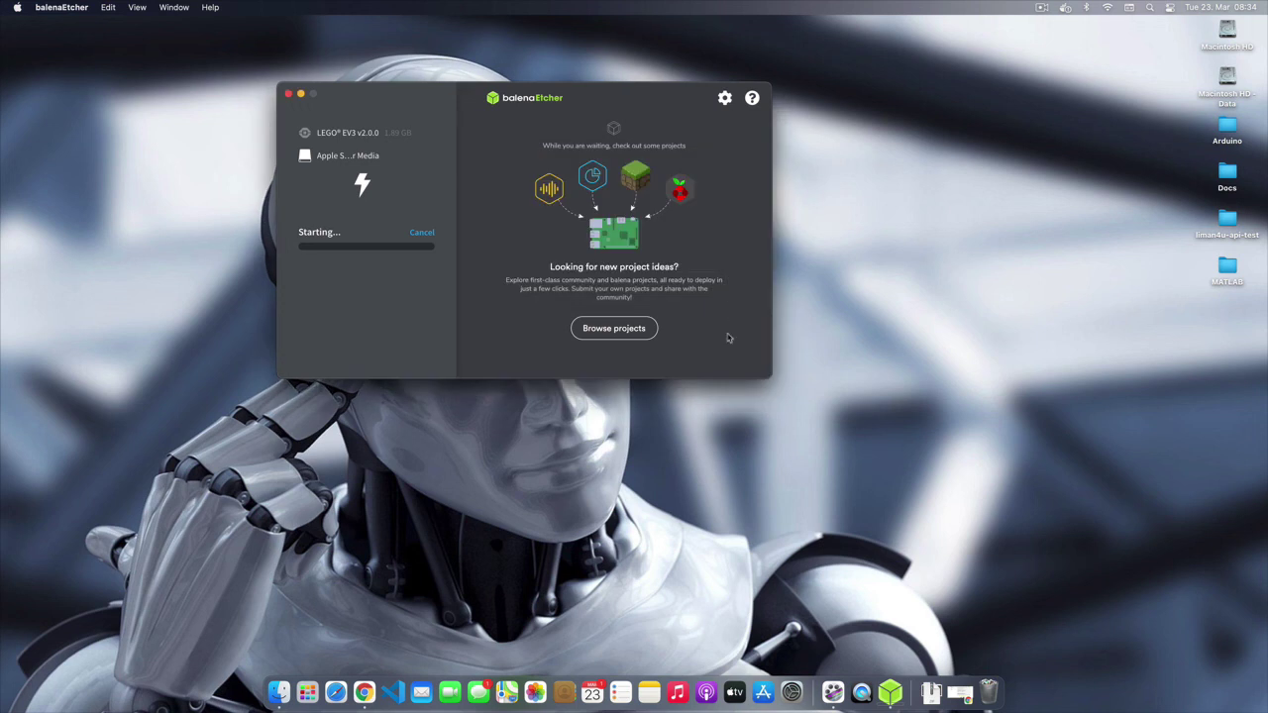